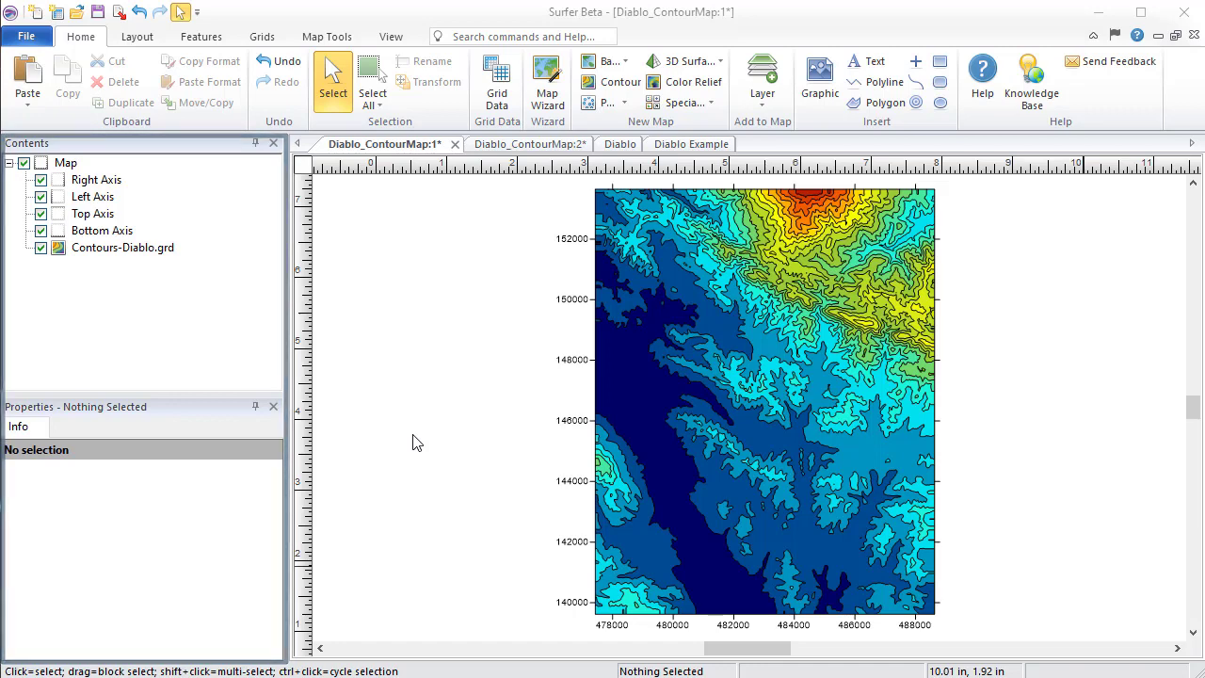
Bring the Surfer window showing the Diablo_ContourMap:1 contour map into focus
left_click(415, 439)
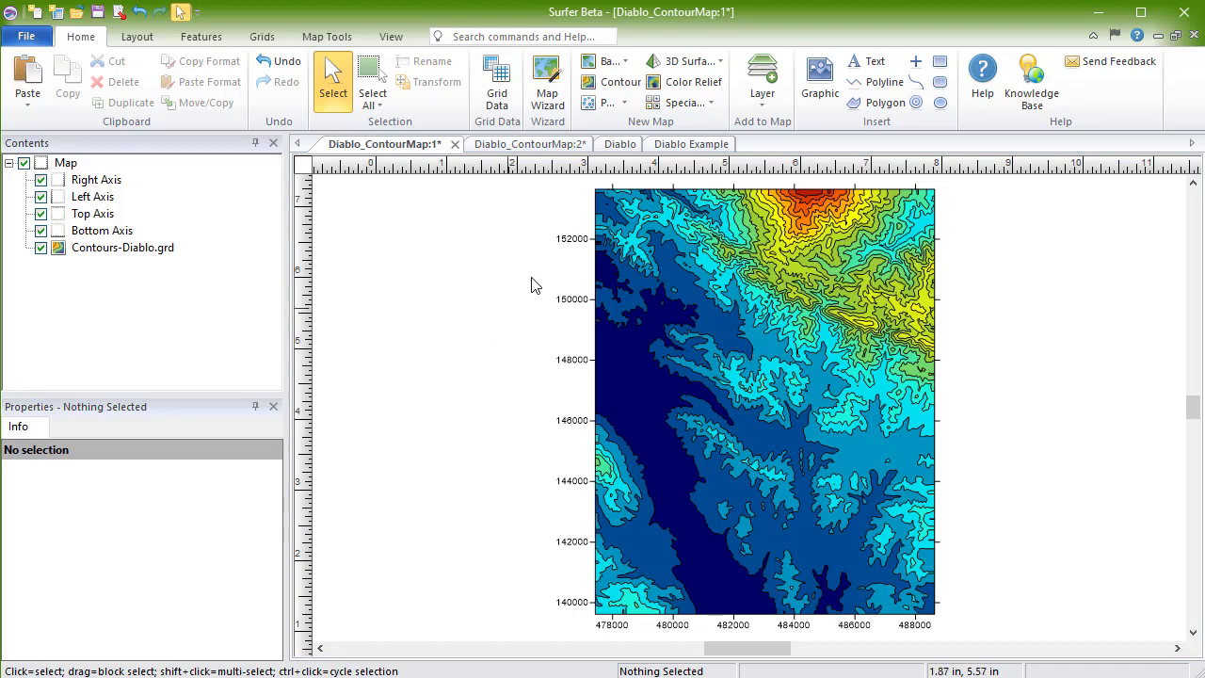
Cycle through the Diablo, ContourMap:2, Diablo Example and ContourMap:1 documents, ending on the 3D view
left_click(616, 147)
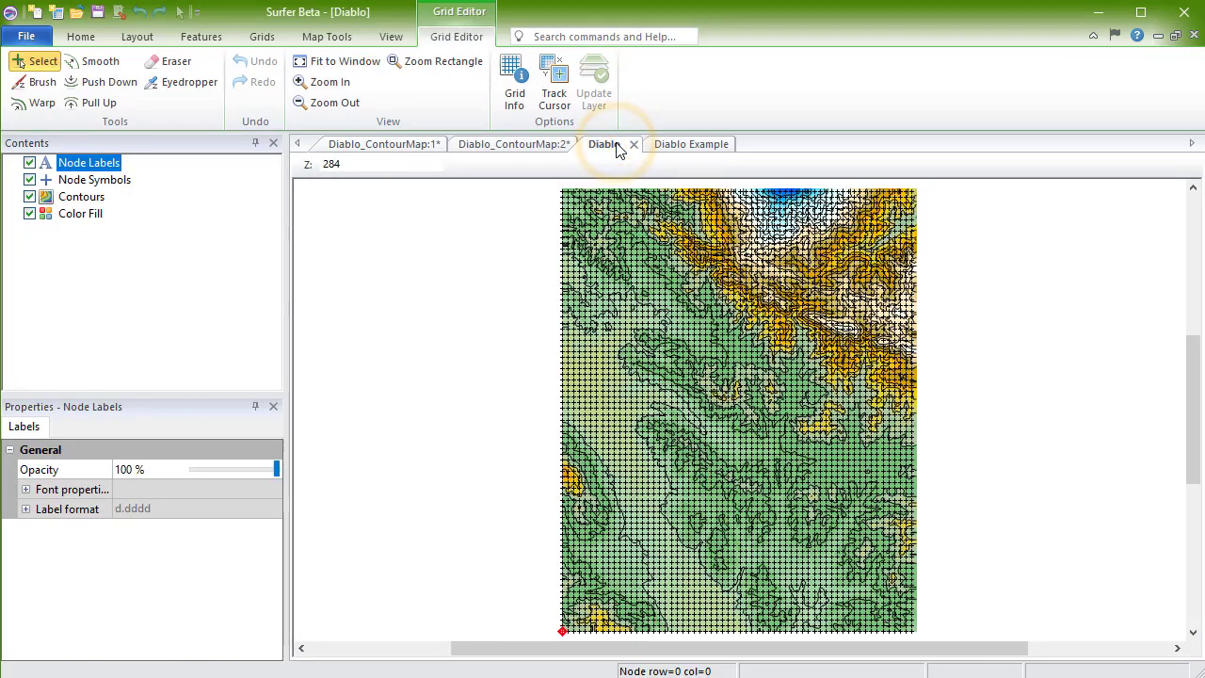
left_click(518, 146)
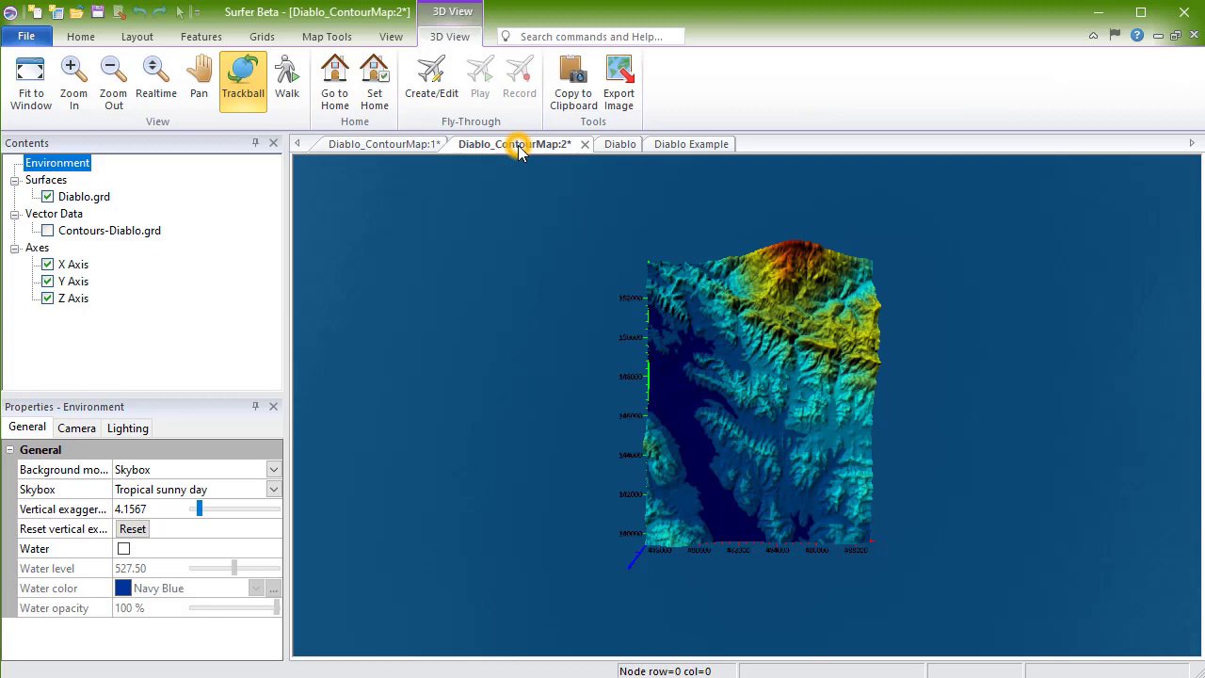
left_click(716, 154)
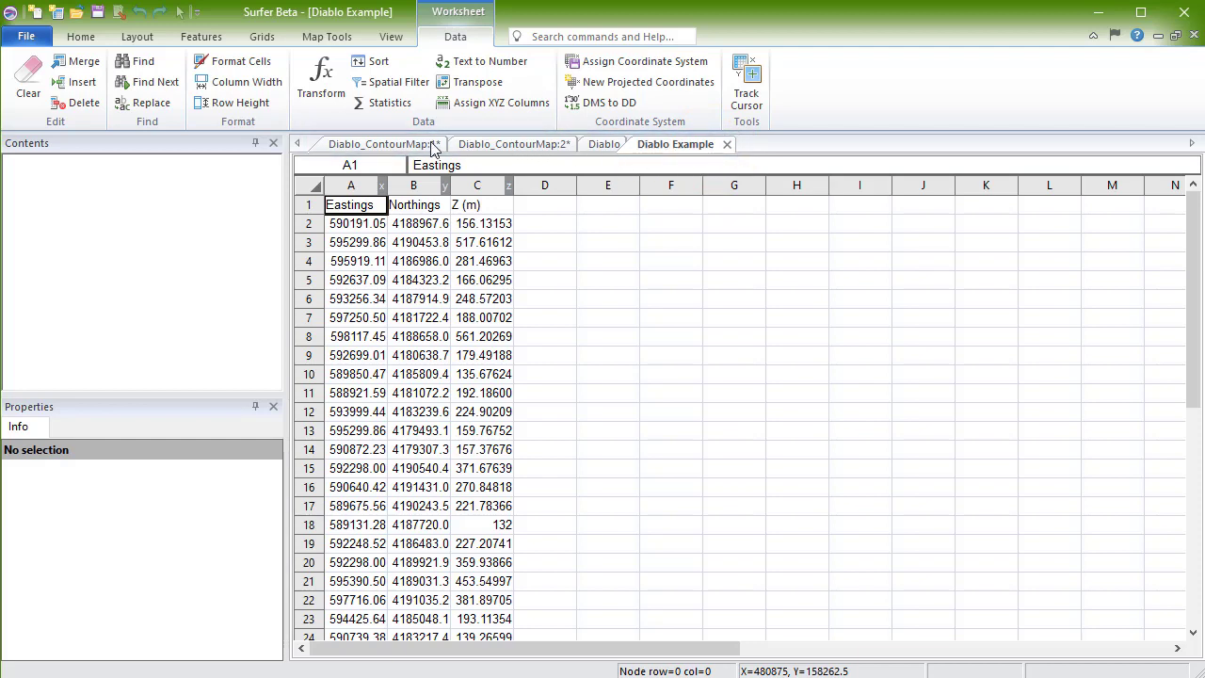
left_click(381, 151)
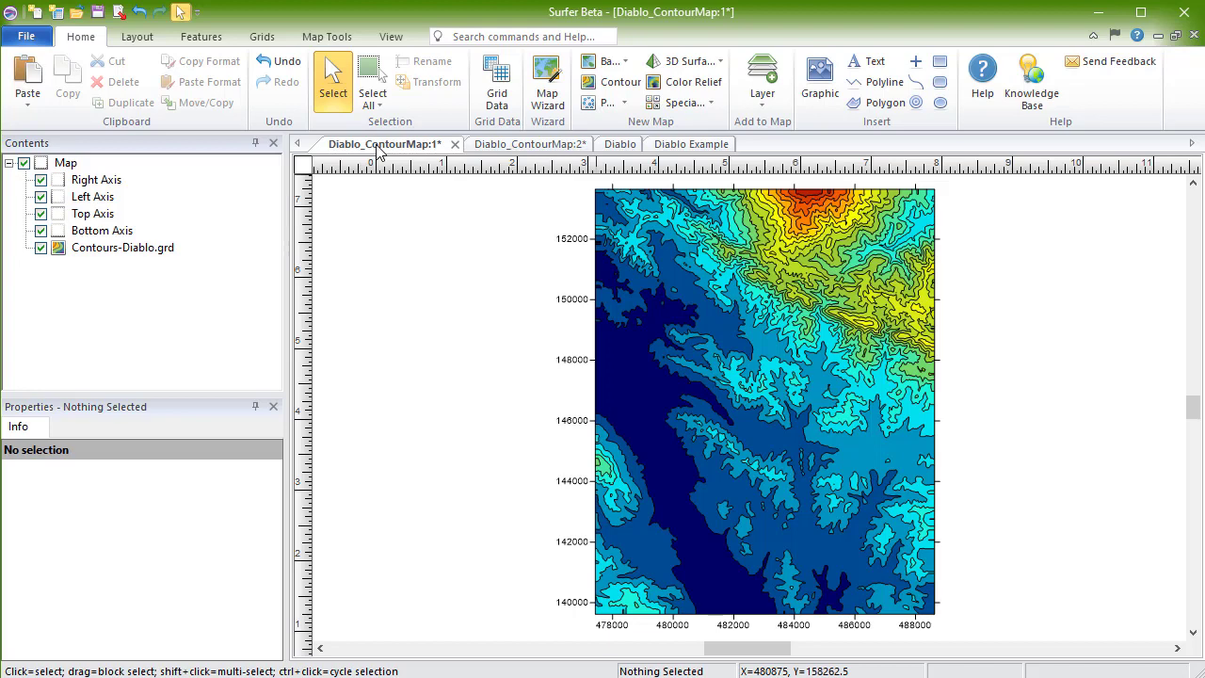
left_click(628, 150)
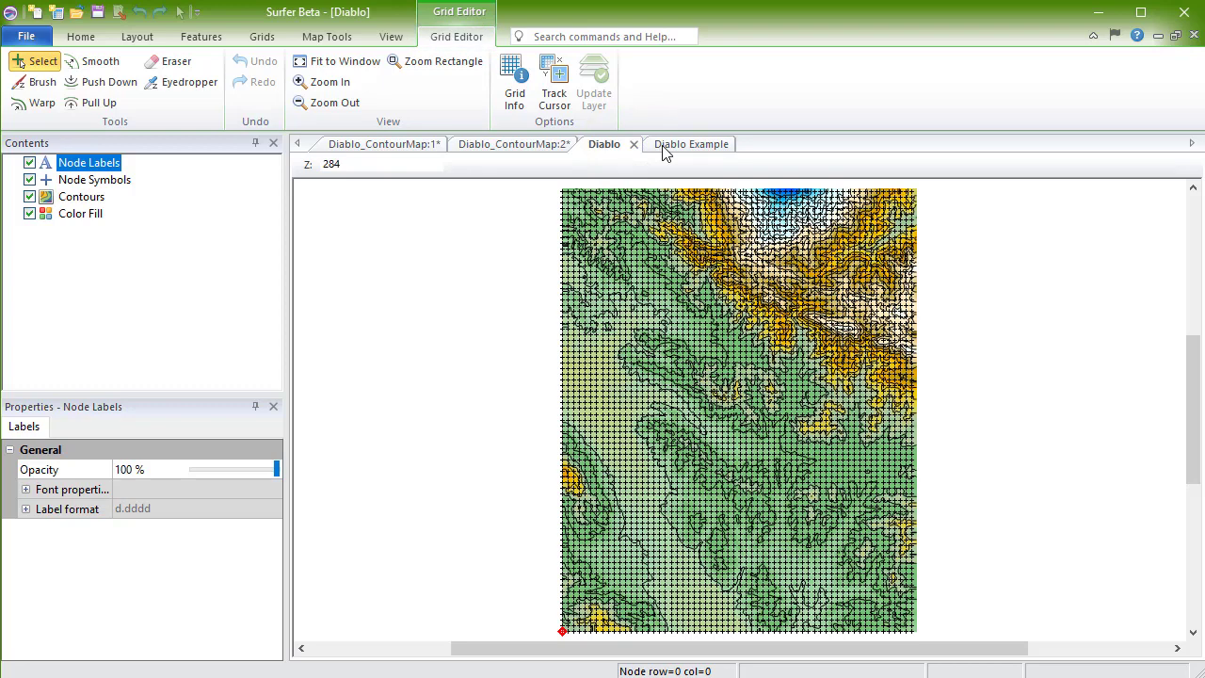
left_click(663, 146)
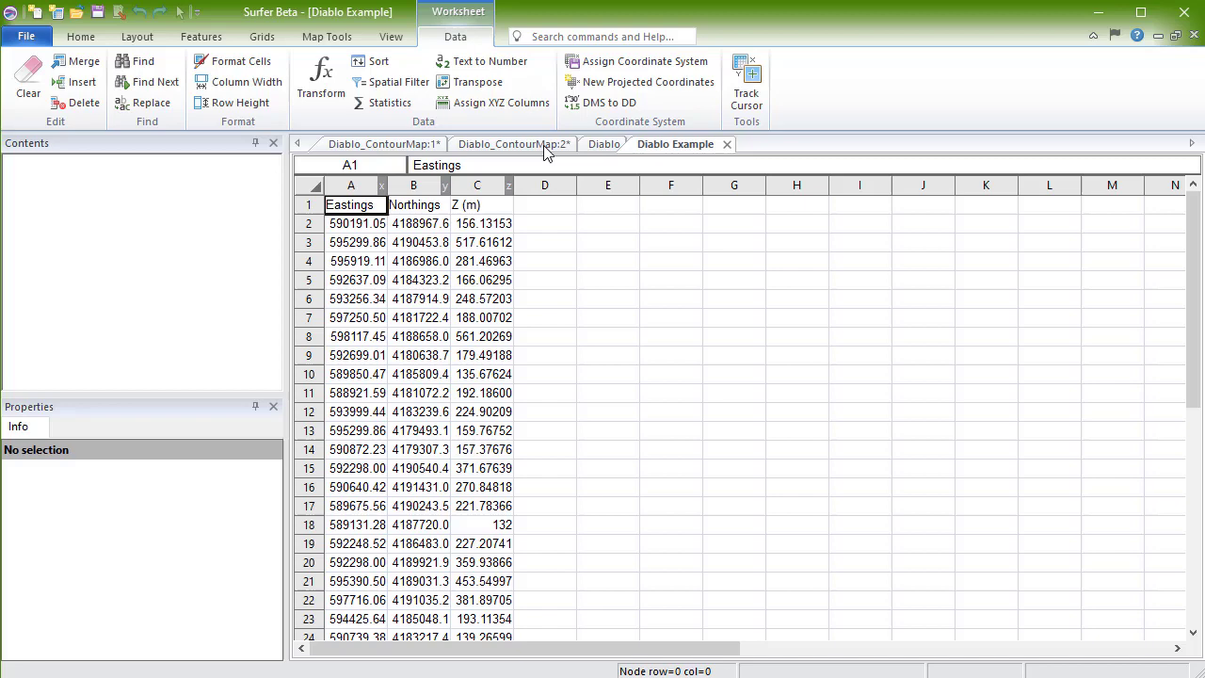
left_click(509, 145)
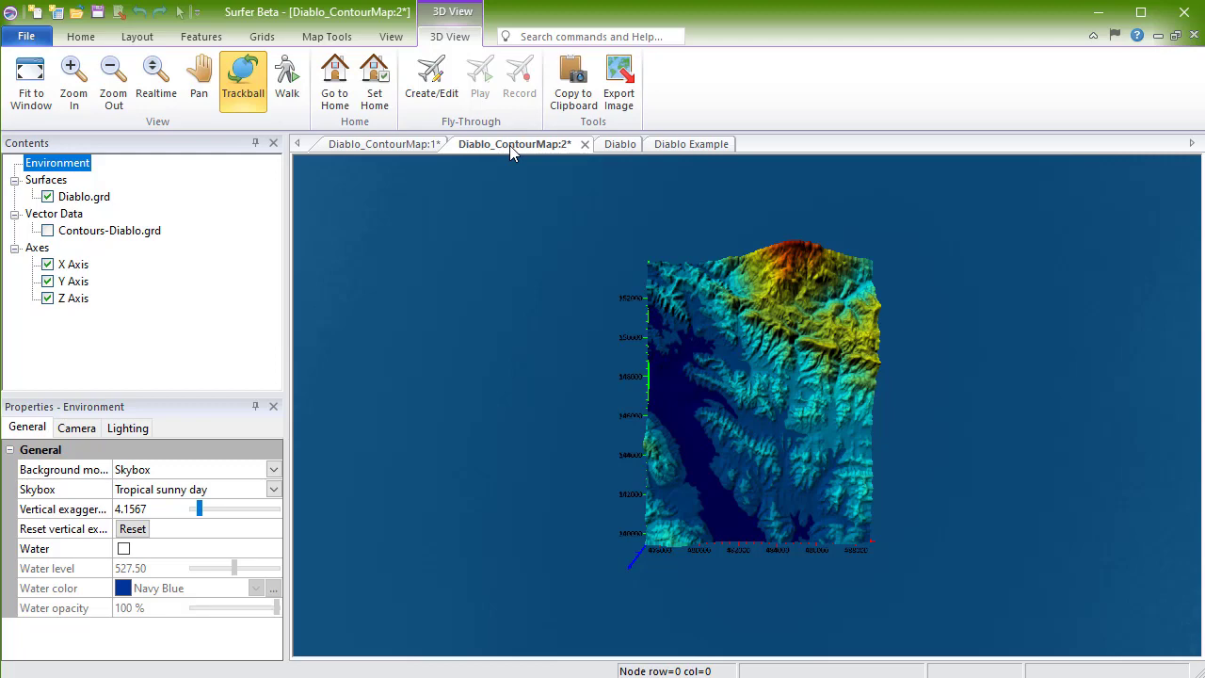
Return to Diablo_ContourMap:1 and browse the Home, Layout and Features ribbon tabs
left_click(355, 147)
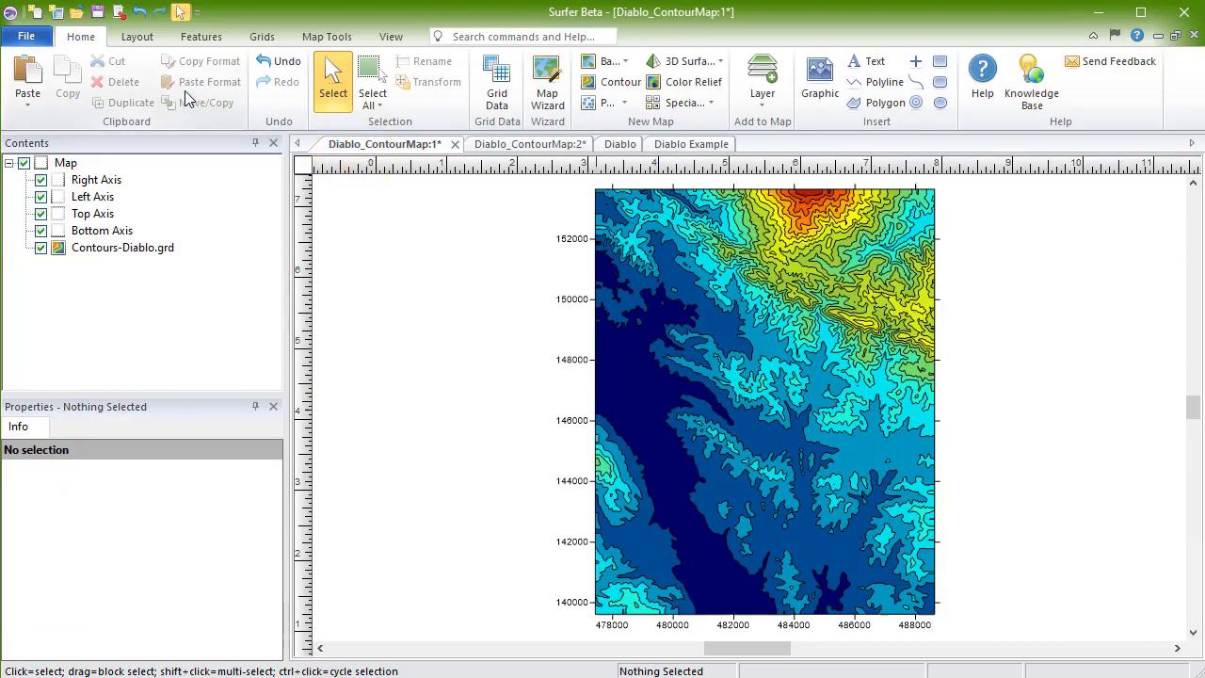
left_click(101, 40)
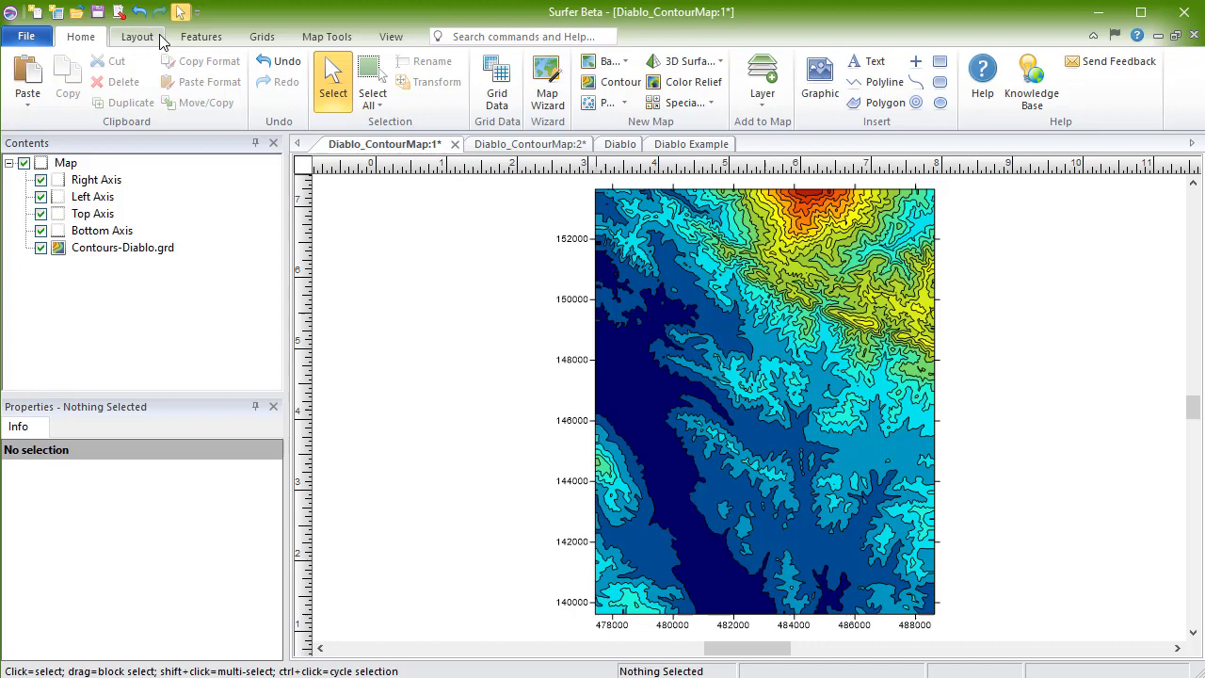
left_click(141, 37)
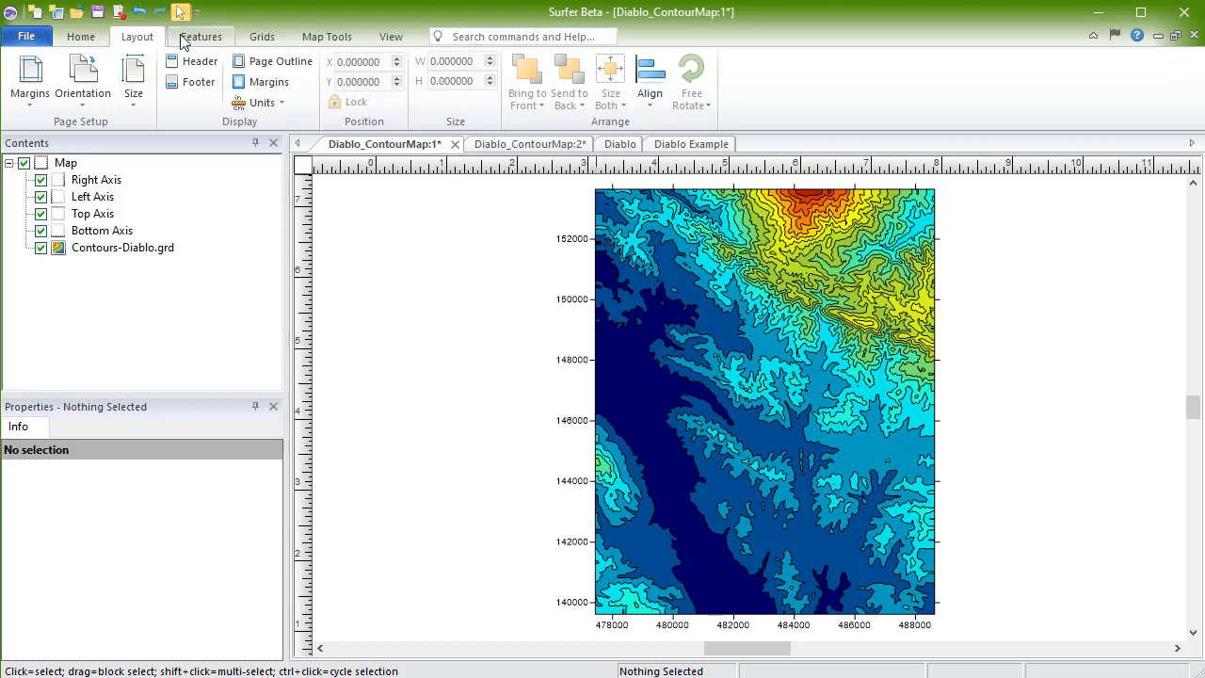
left_click(229, 38)
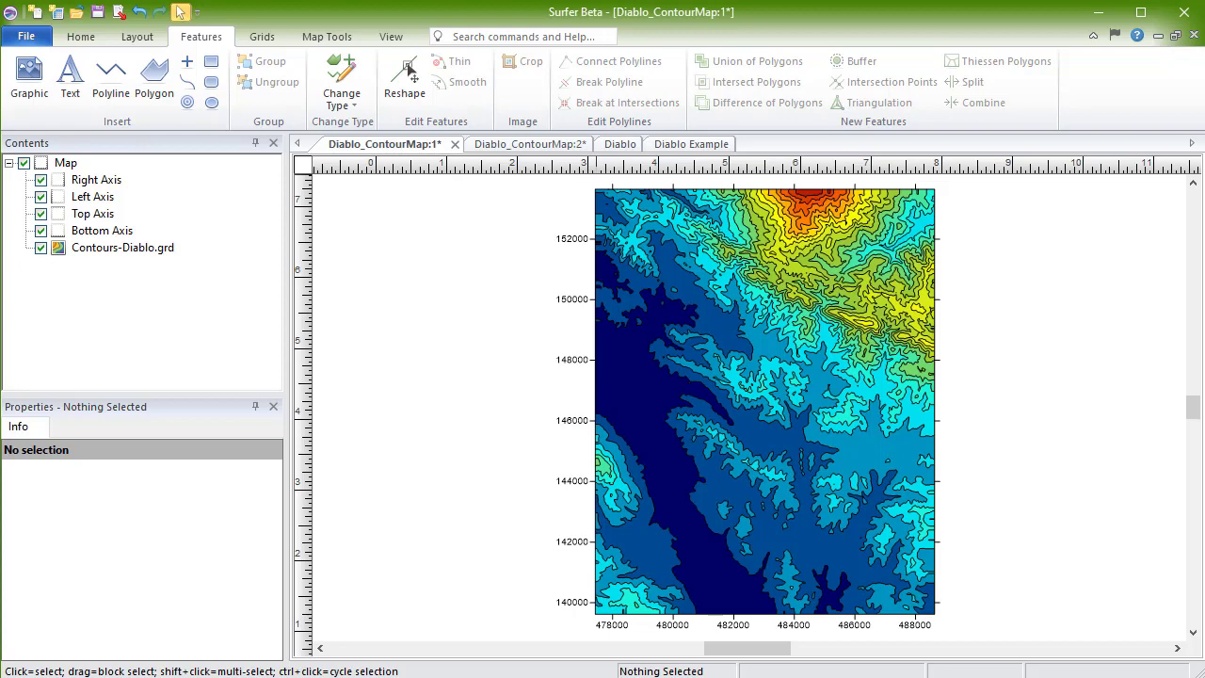
Browse the Grids, Map Tools and View ribbon tabs, then go back to Home
left_click(274, 40)
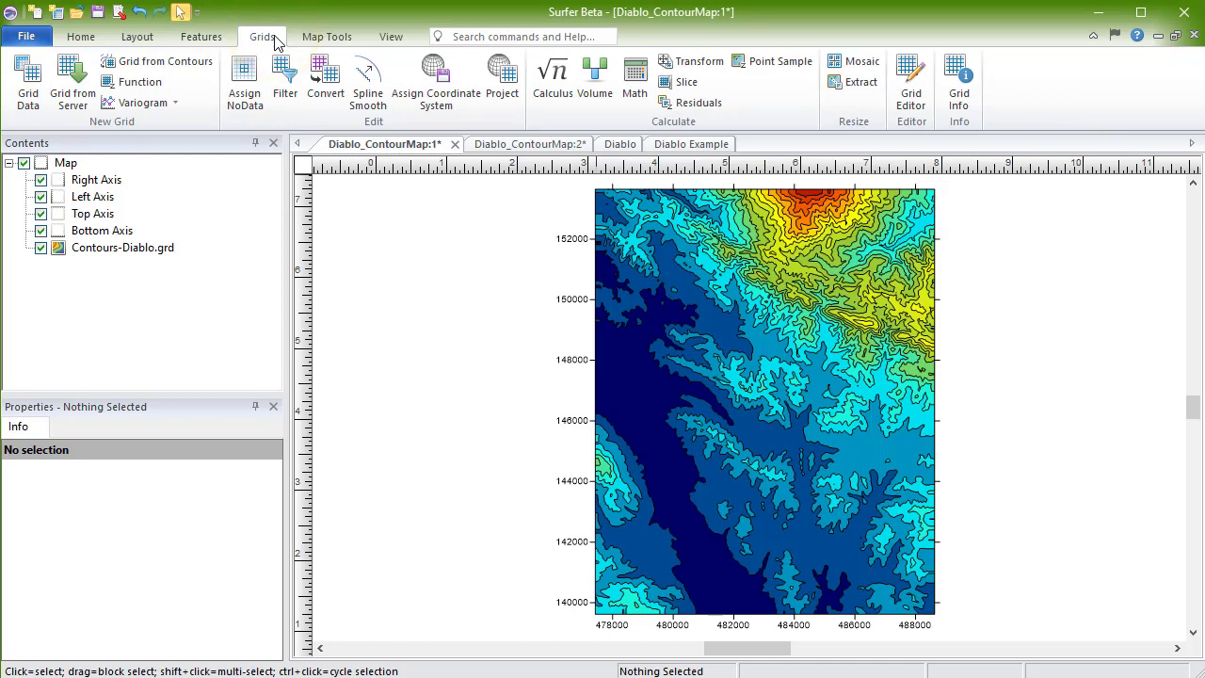
left_click(343, 37)
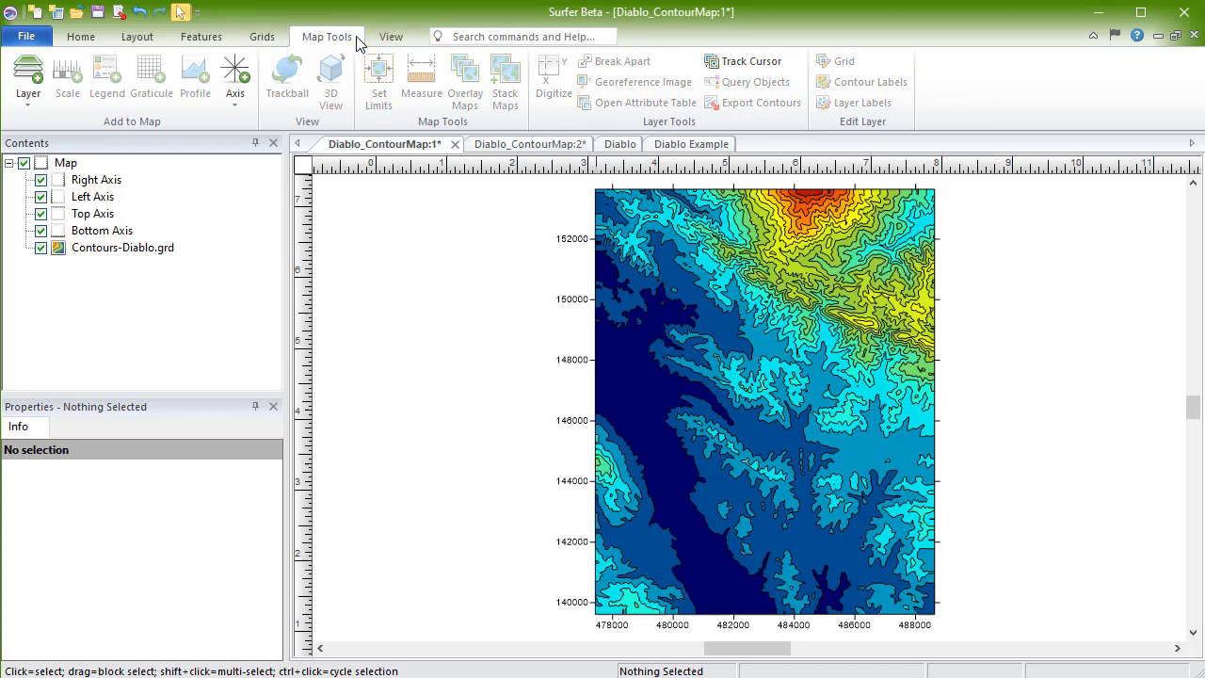
left_click(407, 40)
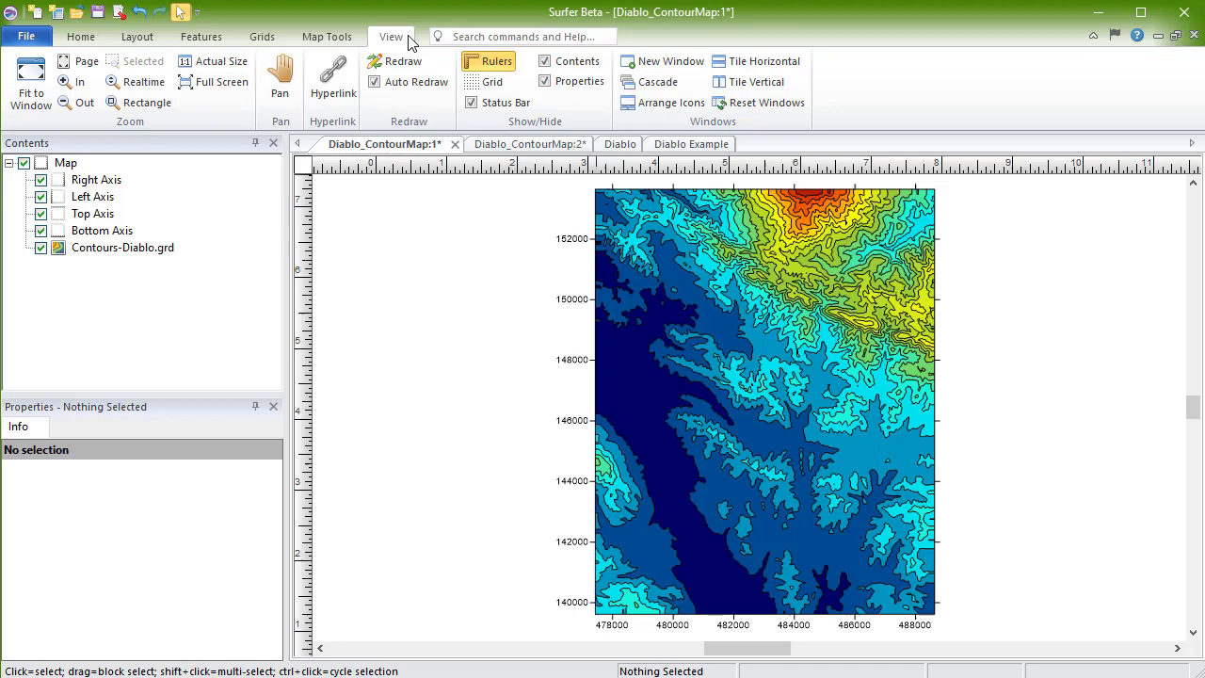
left_click(99, 45)
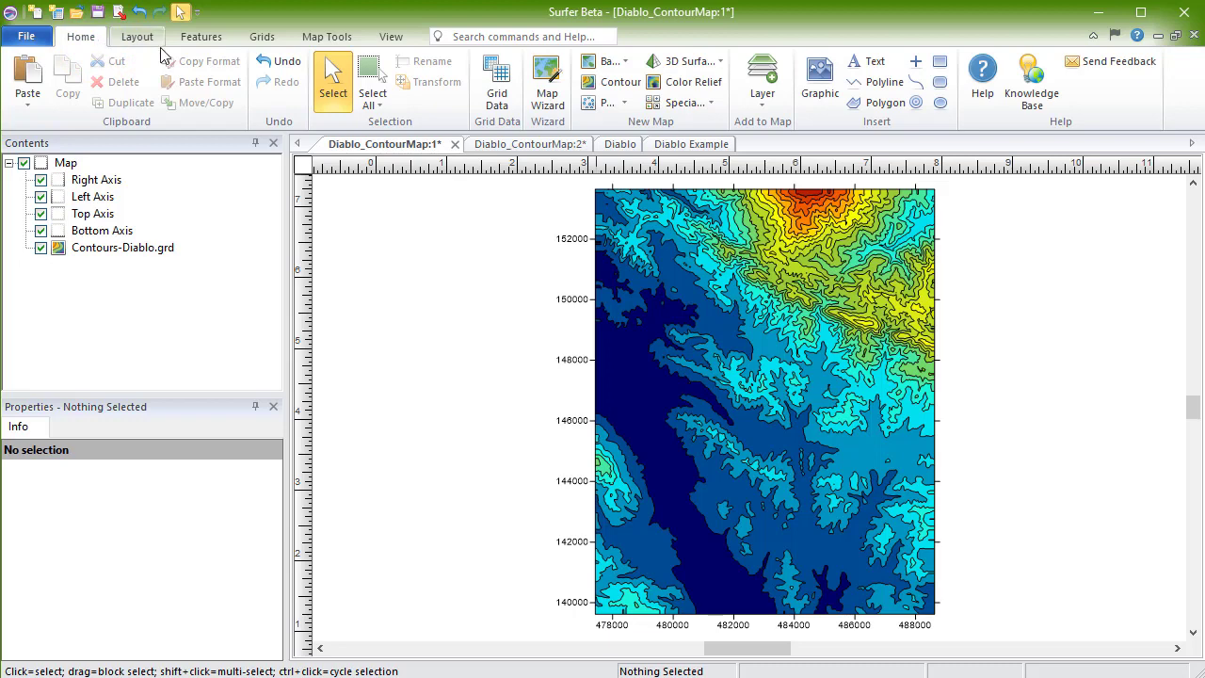
left_click(1099, 42)
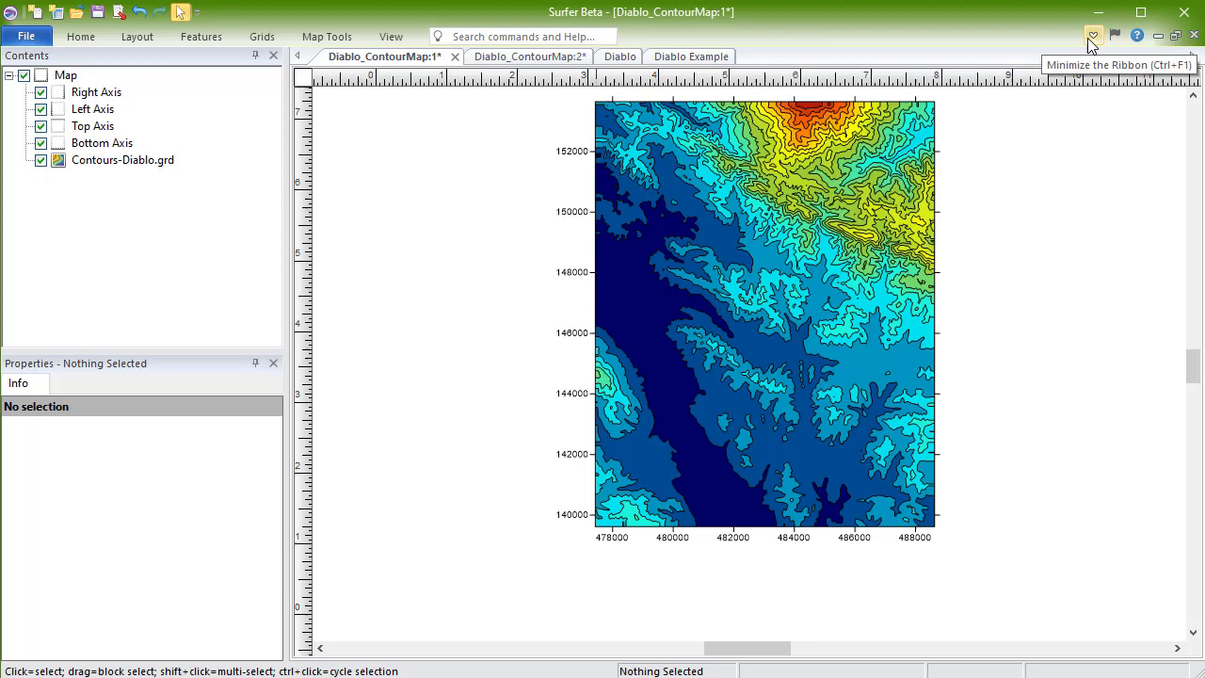
left_click(1090, 39)
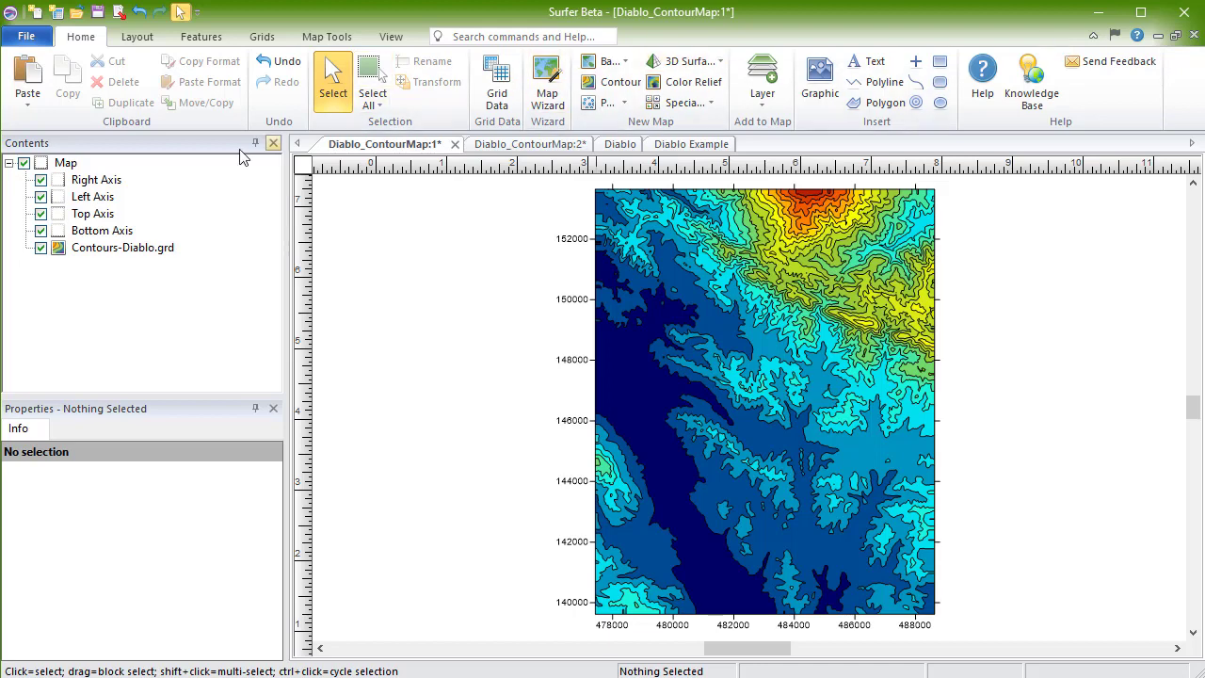
Toggle the Contours-Diablo.grd layer off and on, then select it to show its properties
left_click(41, 250)
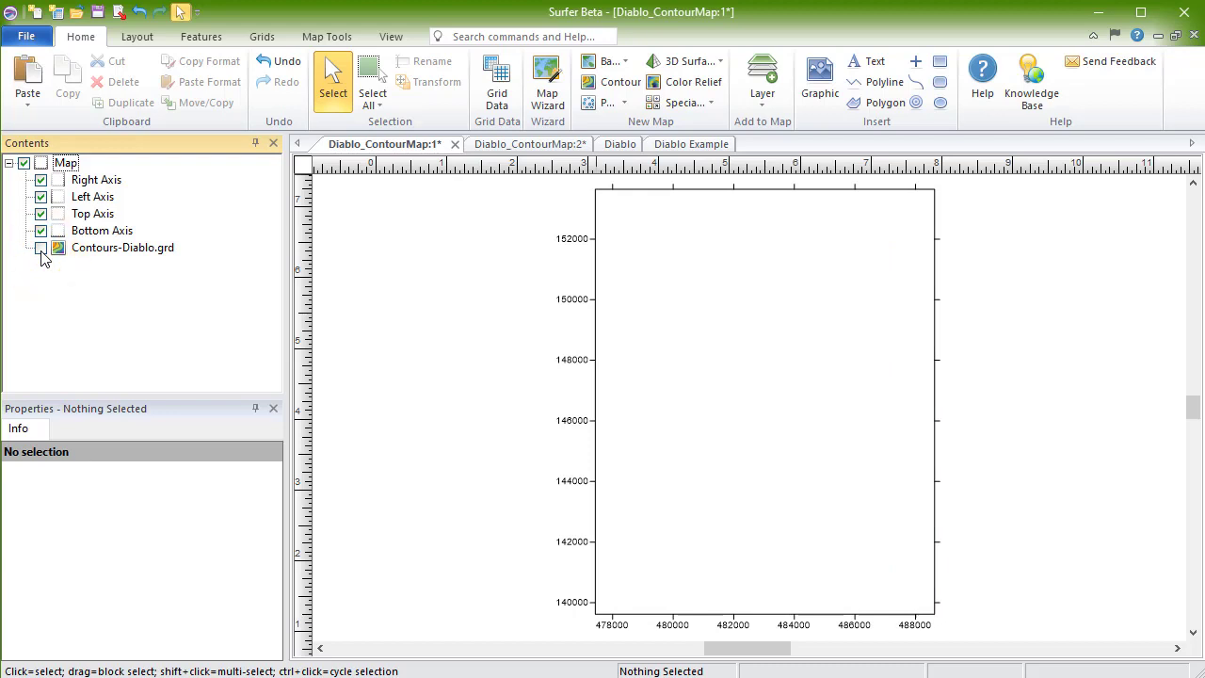
left_click(41, 250)
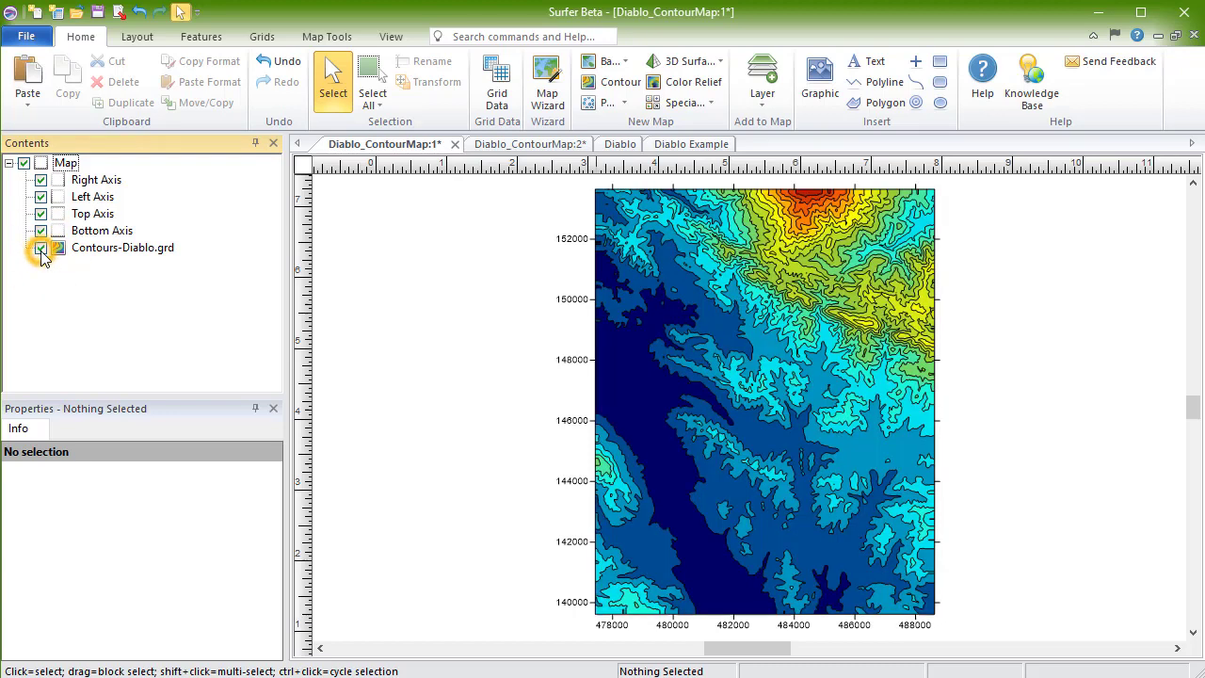
left_click(56, 251)
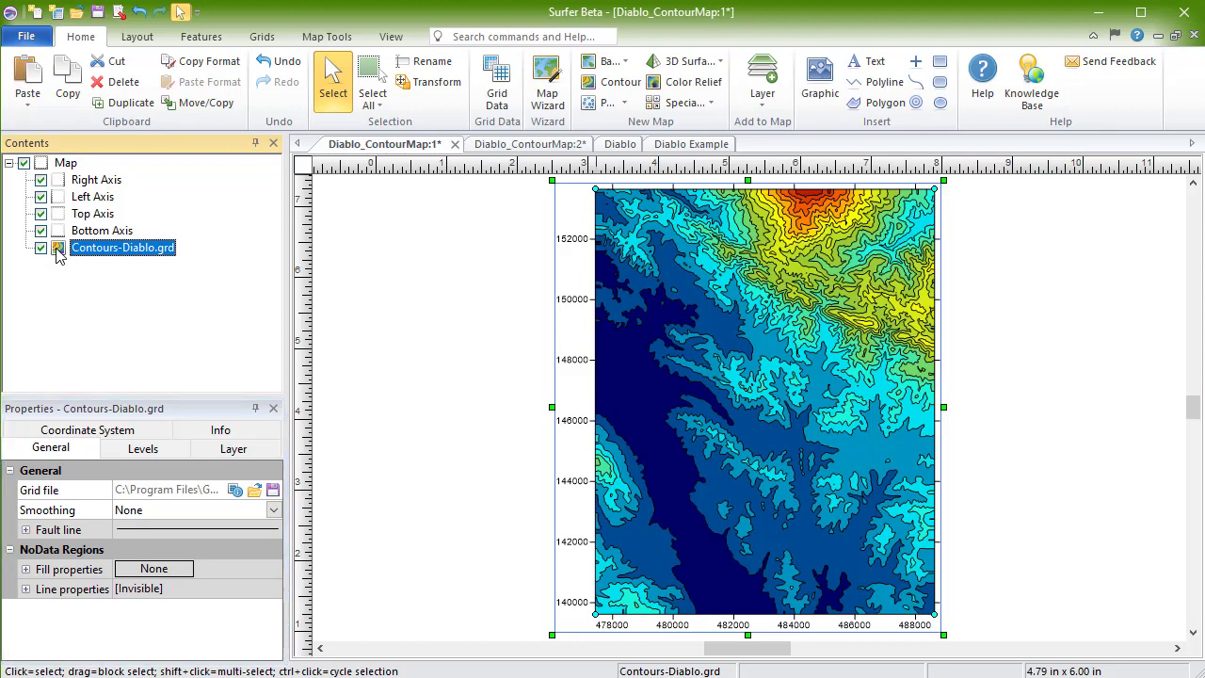
Enable the 100–950 Color scale on the contour layer's Levels tab, then select Map
left_click_drag(57, 254, 60, 256)
left_click(167, 449)
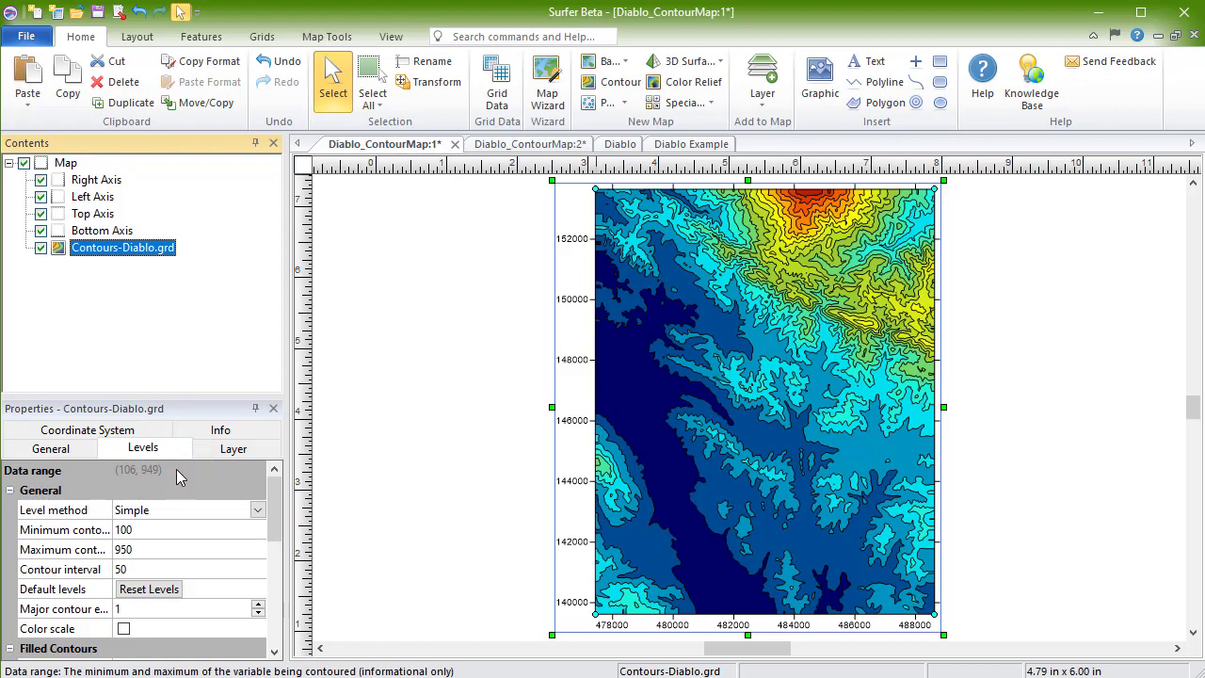
left_click(123, 629)
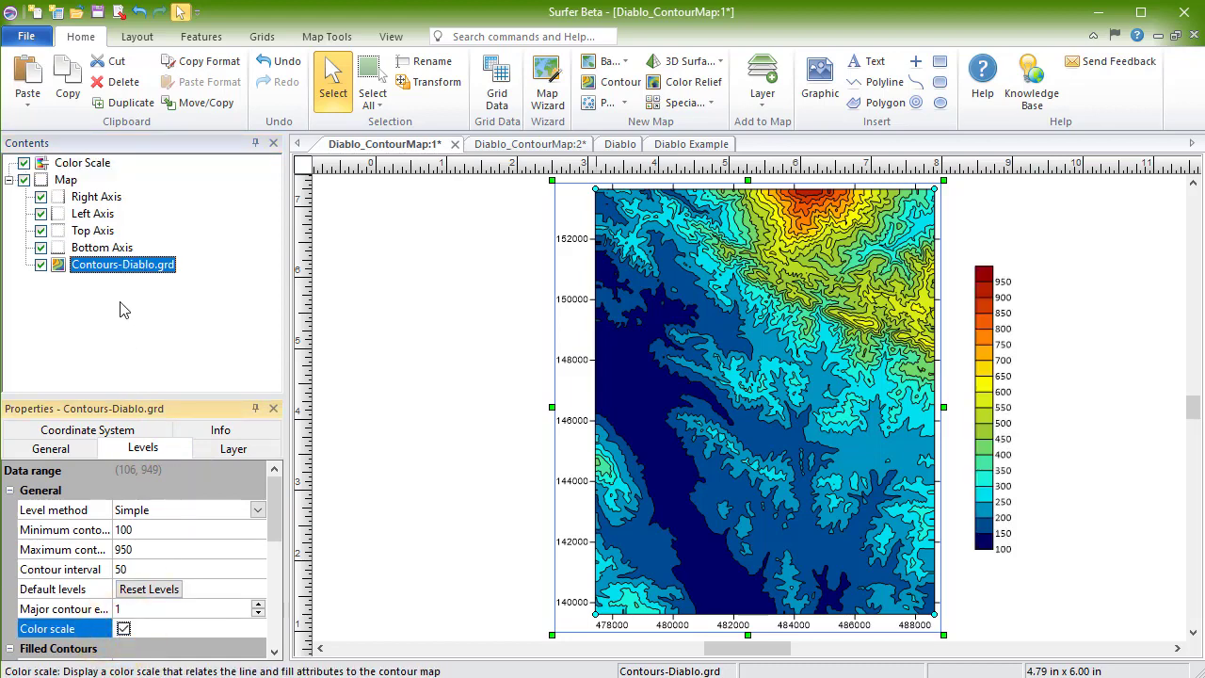
left_click(46, 183)
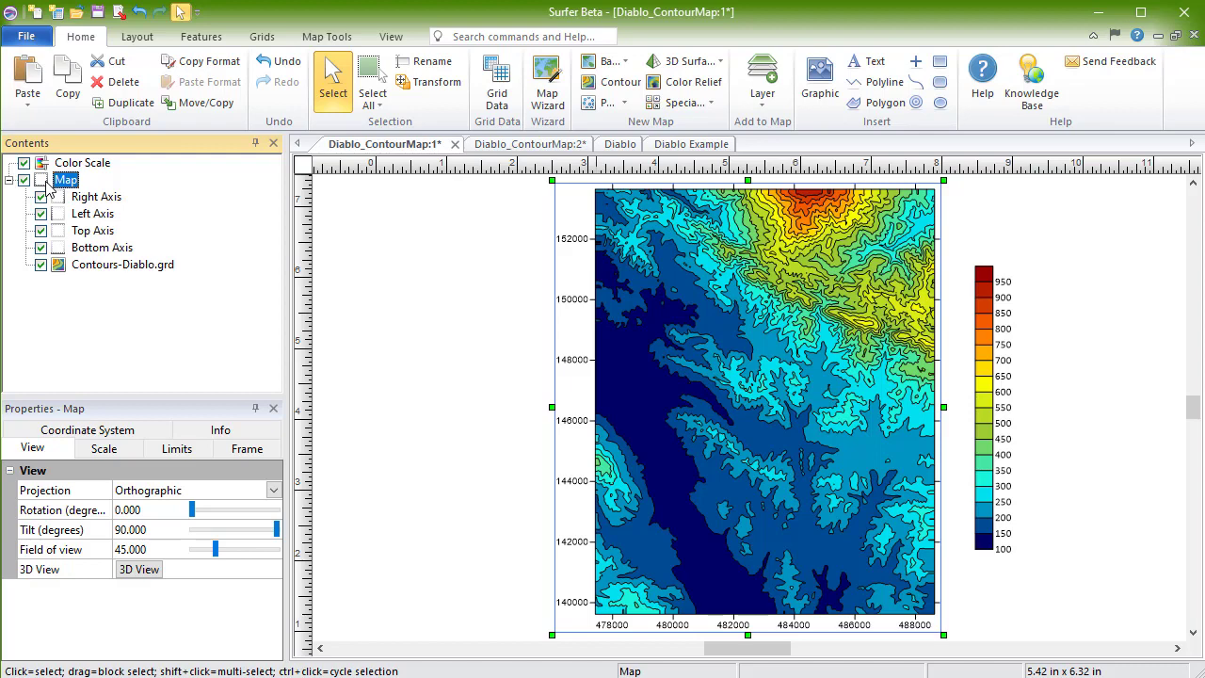
Show the Map's Scale properties, then hide and reshow the Properties pane from the View ribbon
key("ctrl+Tab")
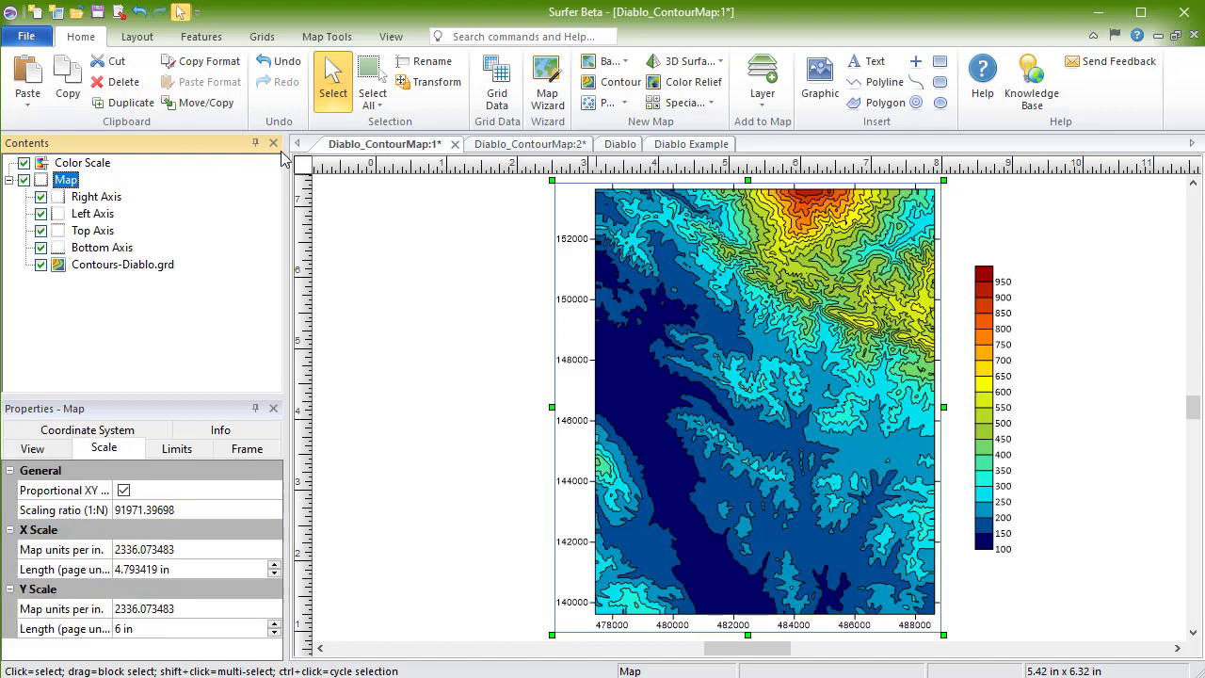
left_click(394, 38)
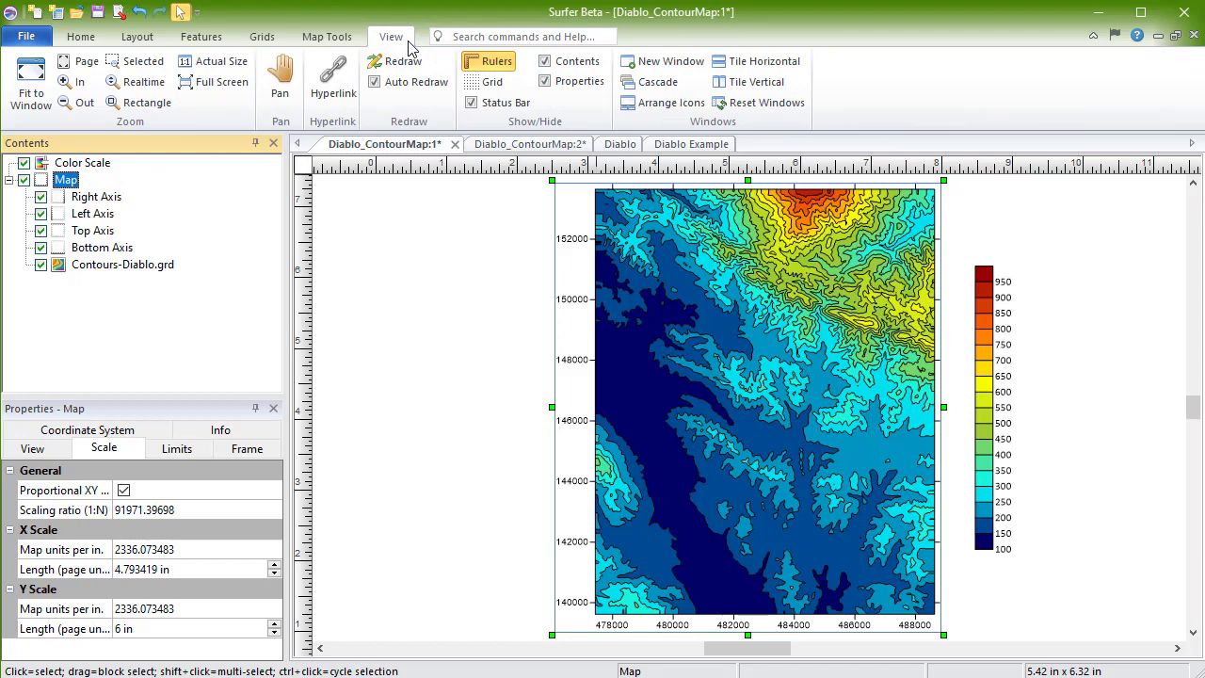
left_click(544, 83)
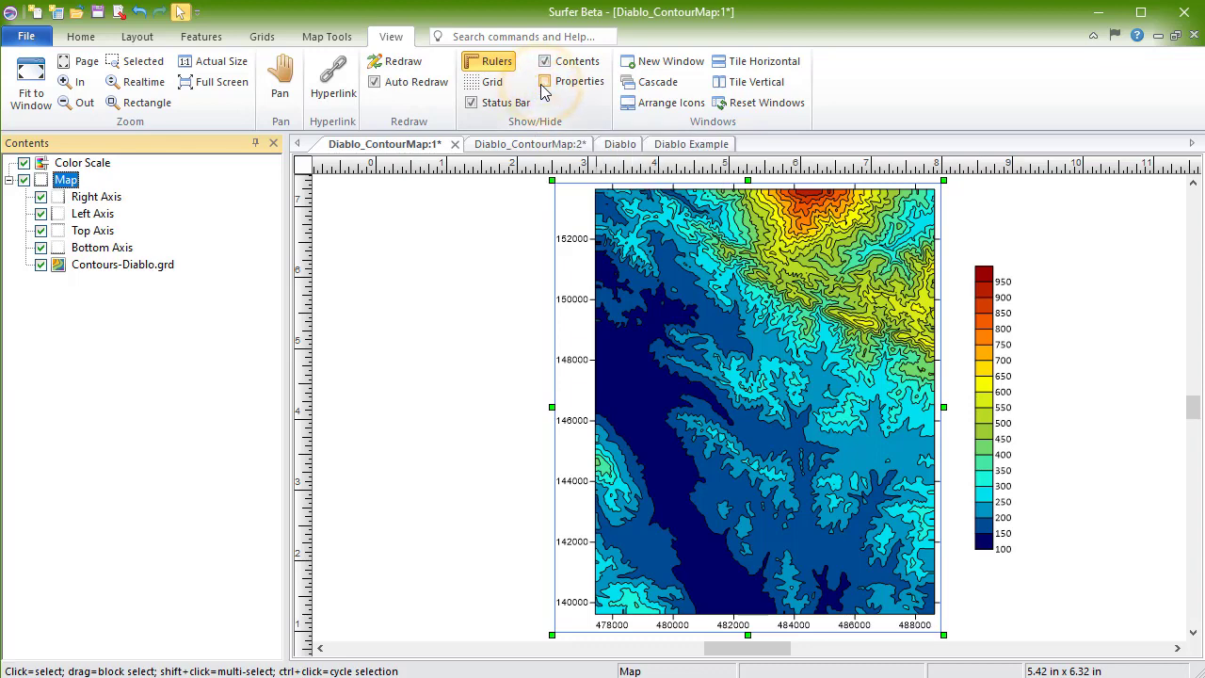
left_click(545, 83)
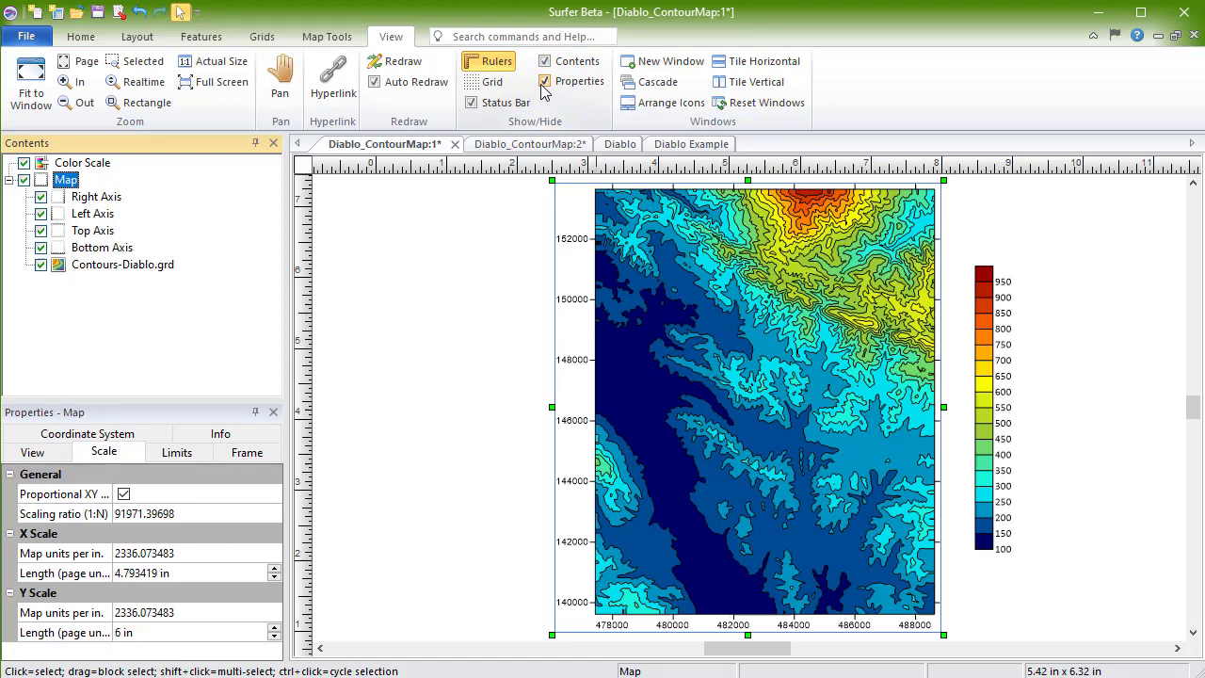
Float the Contents pane, dock it above Properties, and set it to auto-hide
left_click_drag(158, 154, 482, 215)
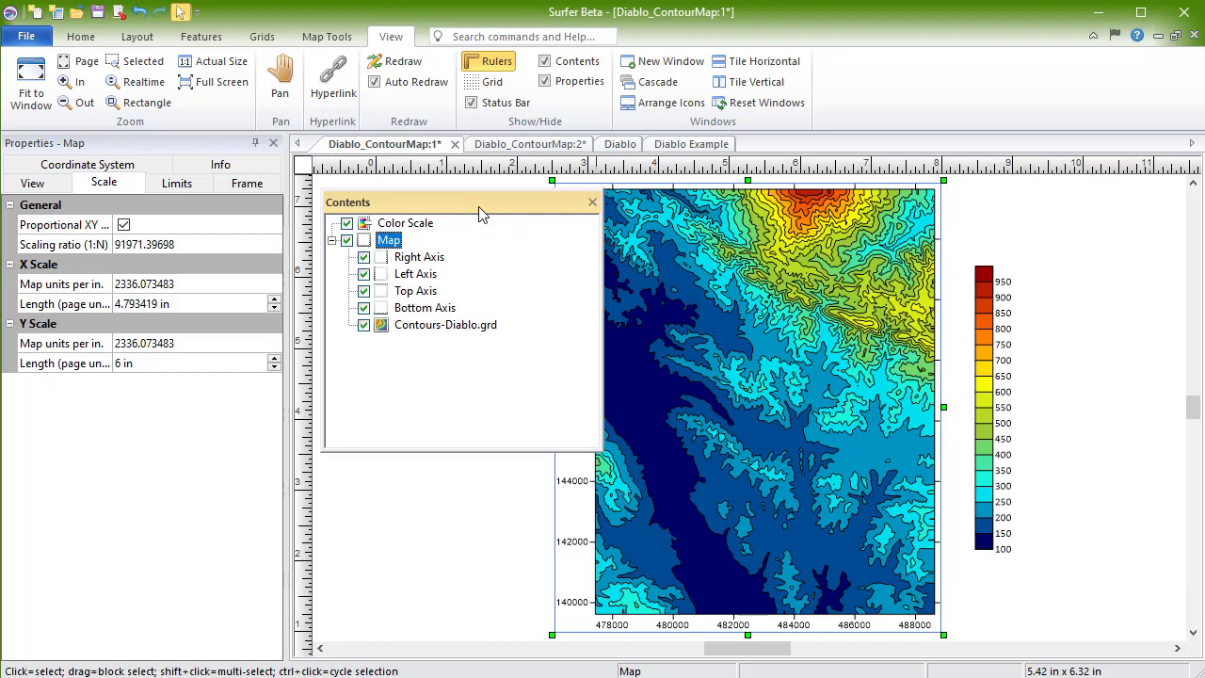
left_click_drag(478, 214, 147, 368)
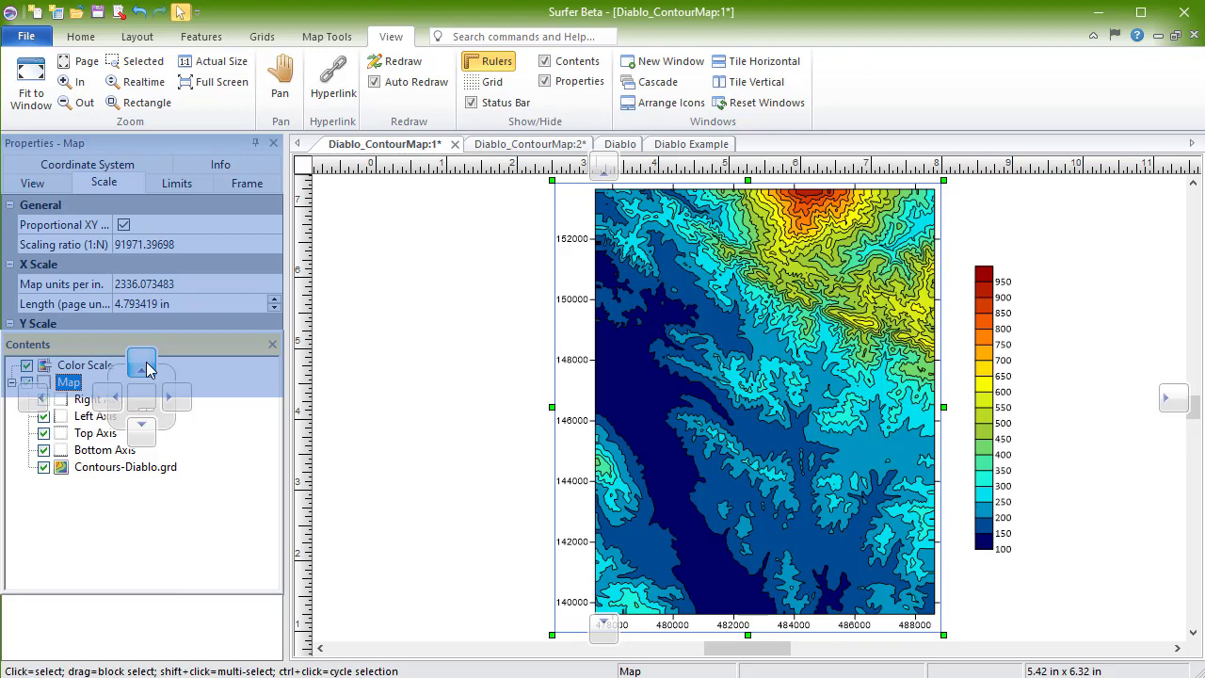
left_click_drag(148, 368, 148, 368)
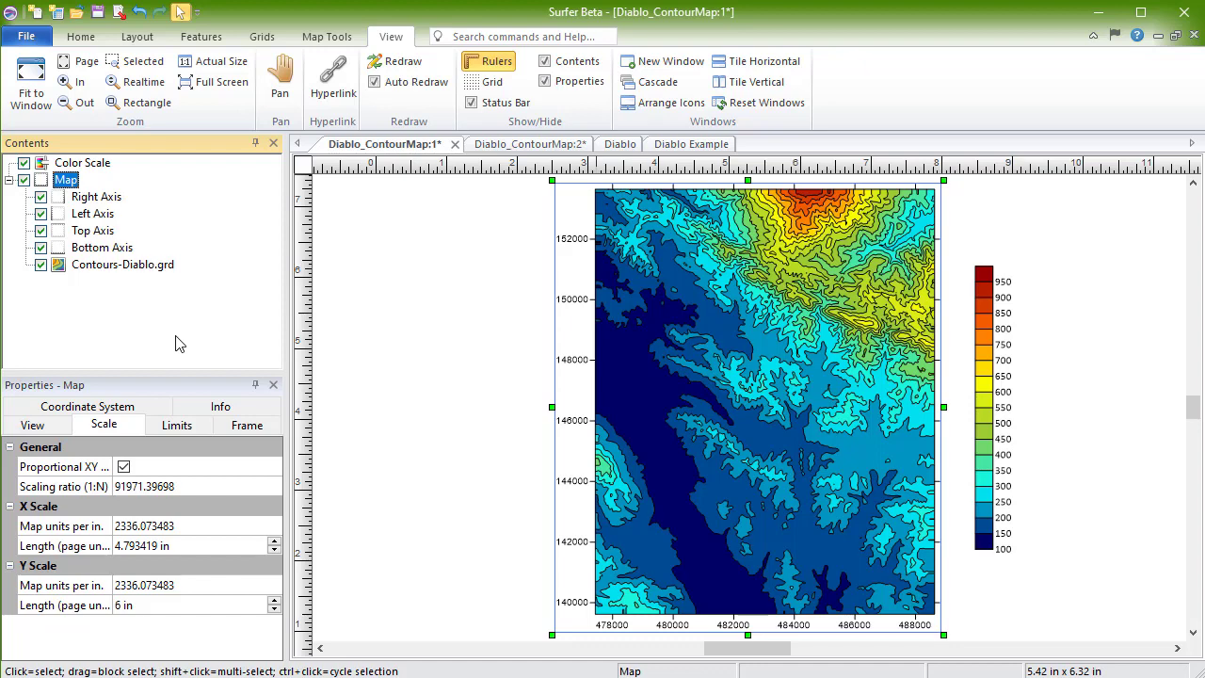
left_click(255, 142)
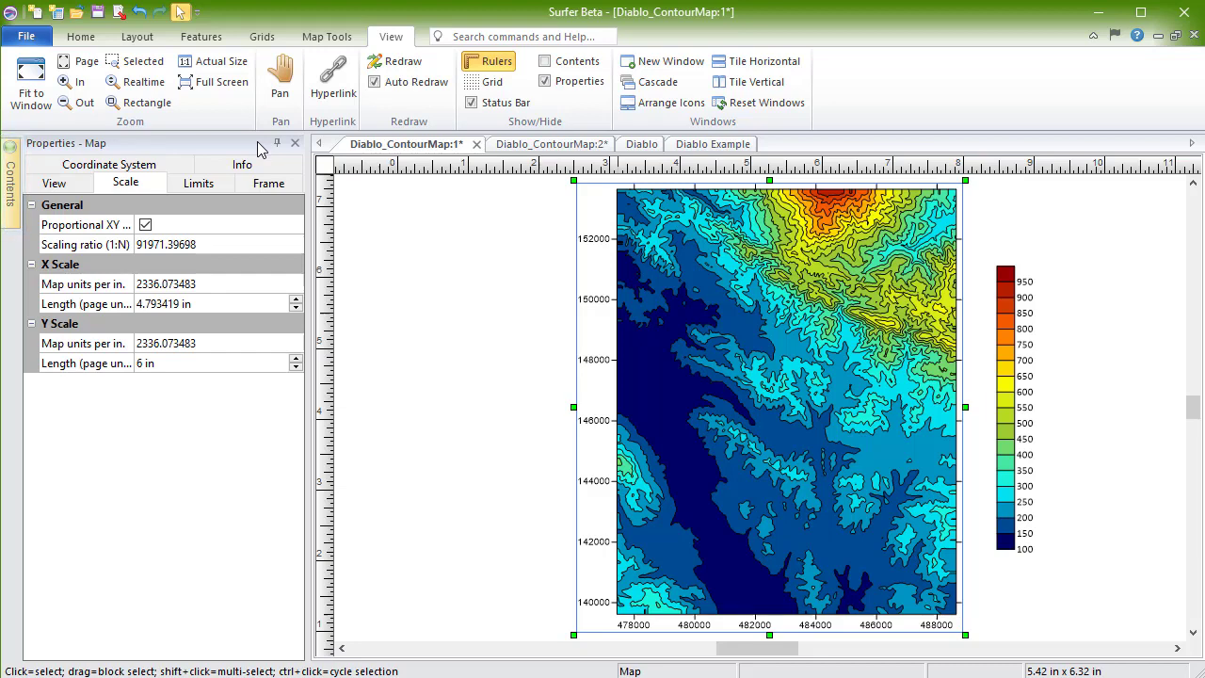
Slide out the hidden Contents pane and pin it docked again
mouse_move(13, 203)
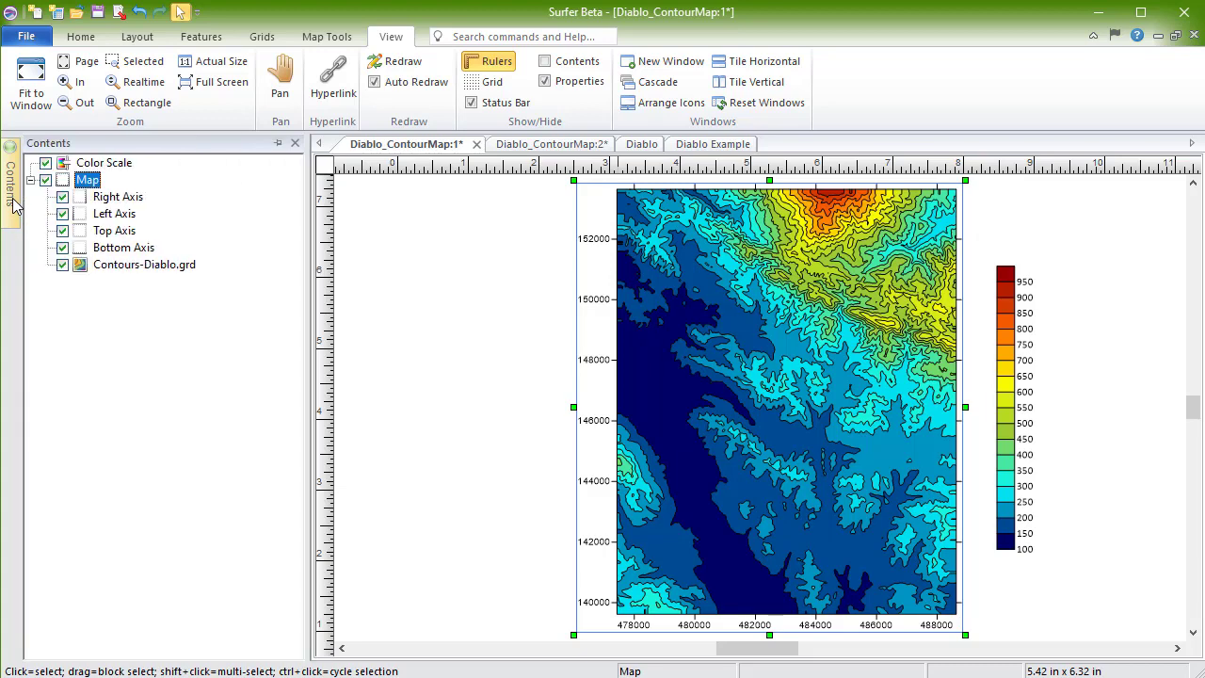
left_click(278, 144)
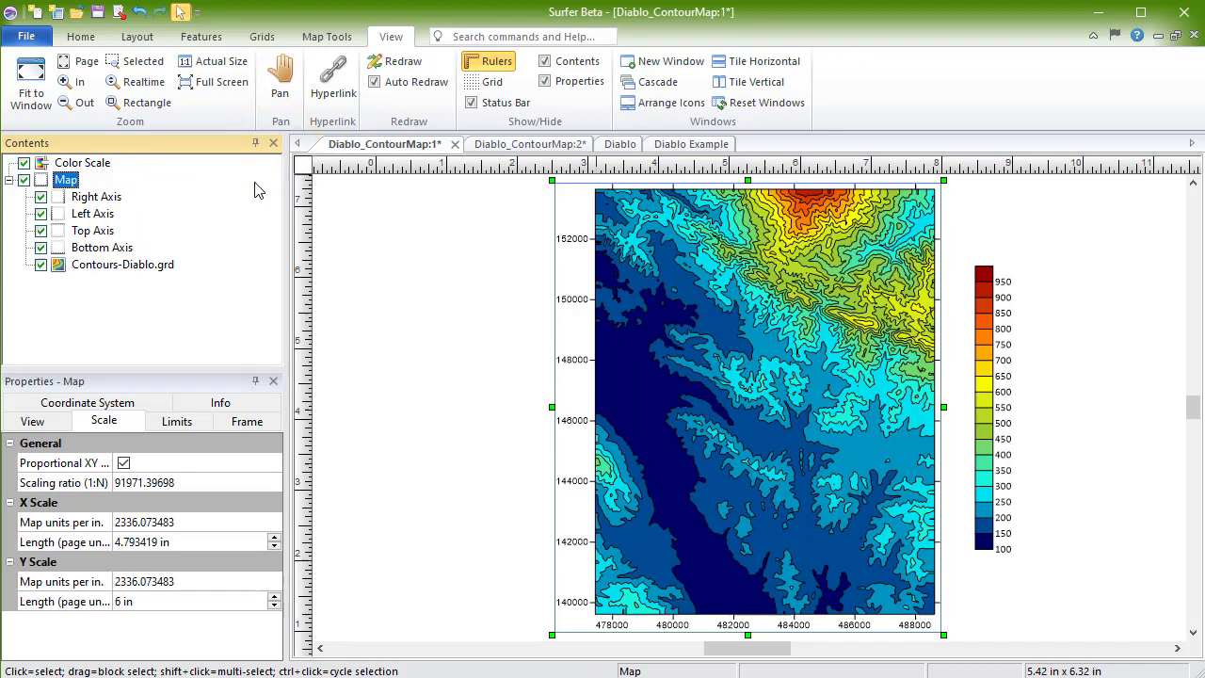
Restore, move and enlarge the map window, then tile all four documents vertically
left_click(1176, 35)
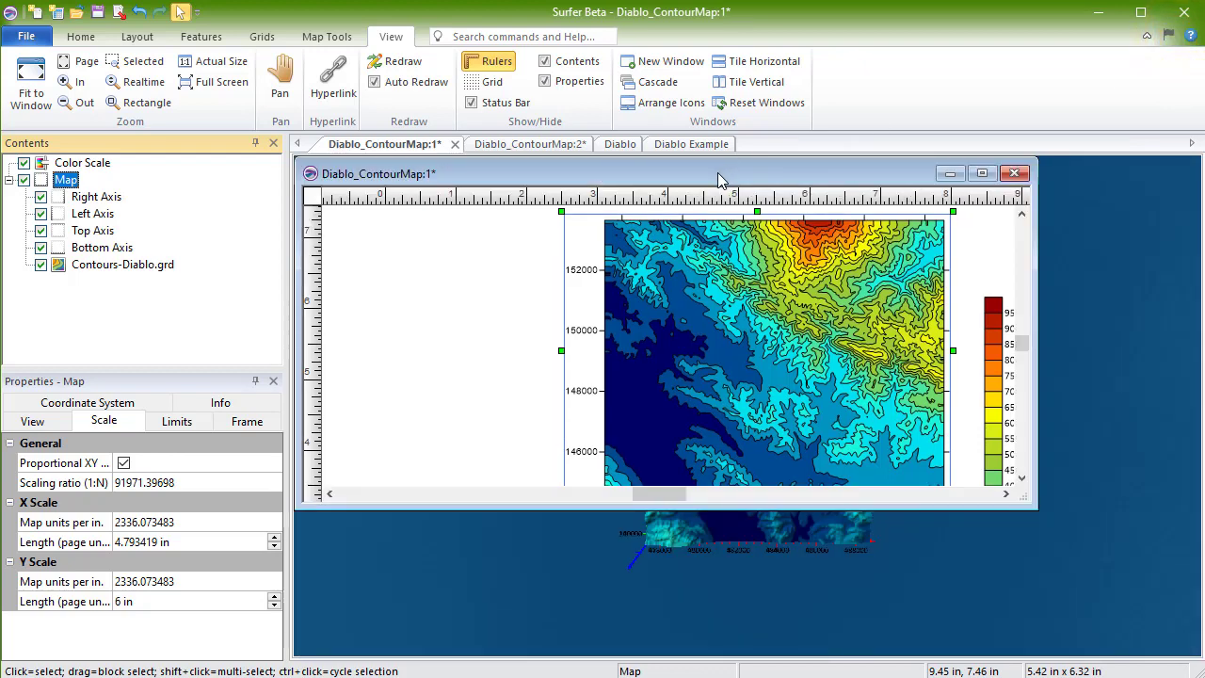
left_click_drag(717, 172, 817, 185)
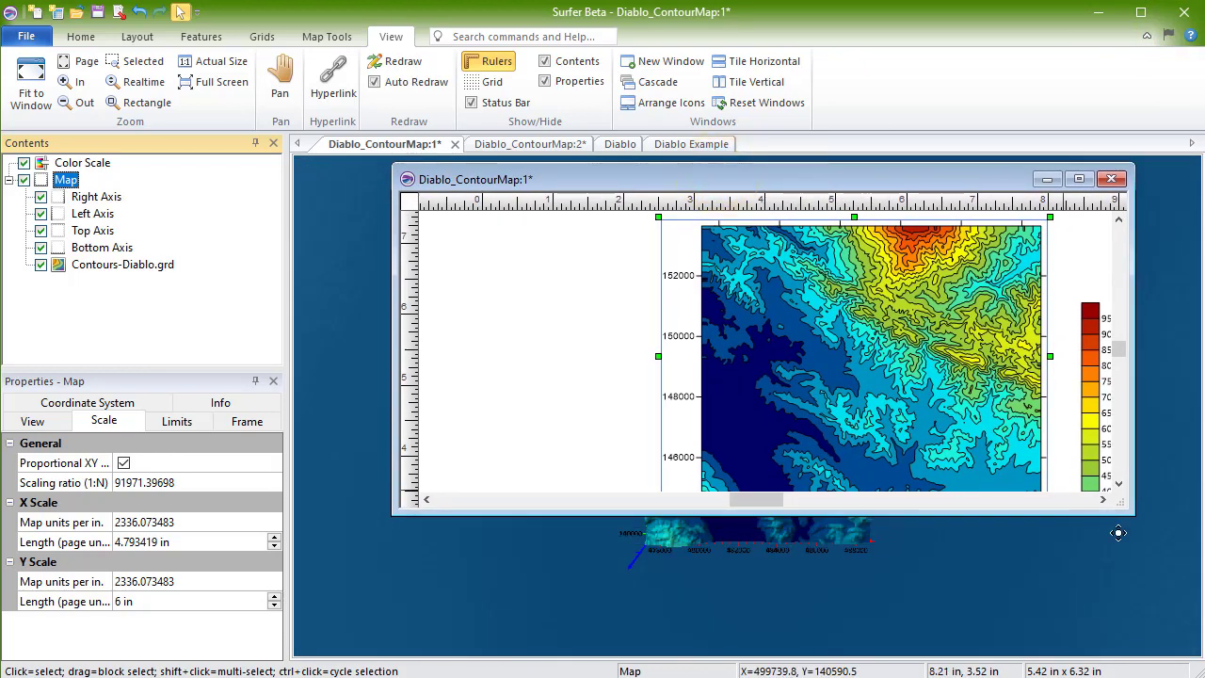
left_click_drag(1133, 513, 1176, 640)
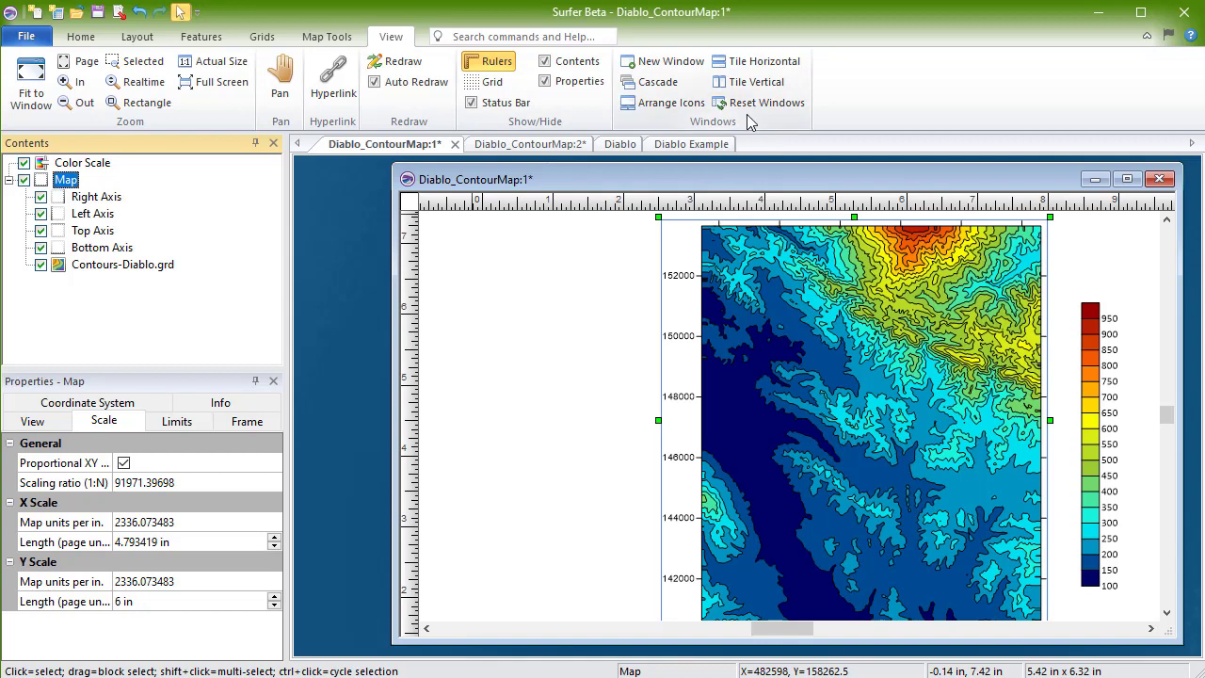
left_click(772, 85)
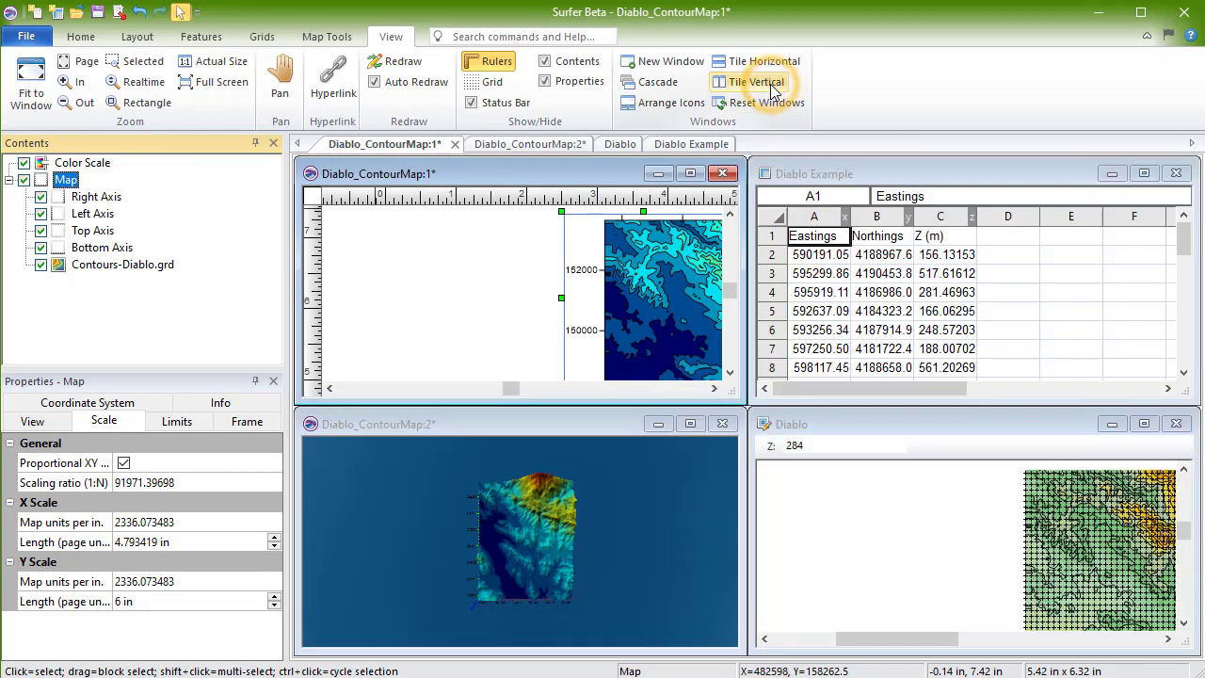